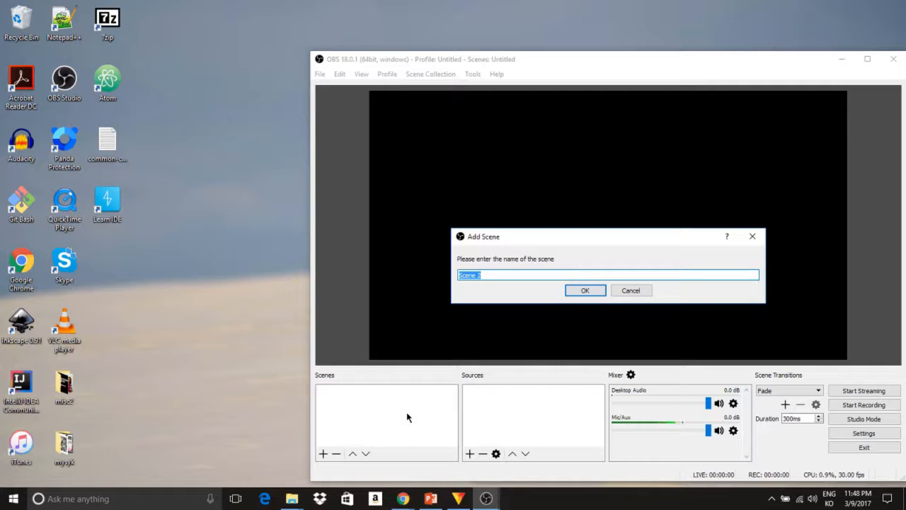
- Name the new scene "Screencast with my inset" and create it
{"action": "type", "text": "Screencast with my inset"}
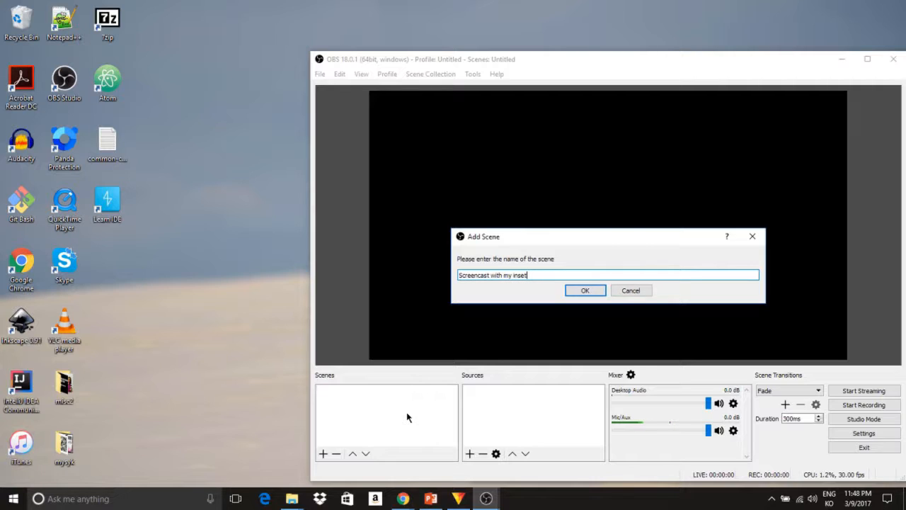
{"action": "key", "text": "Return"}
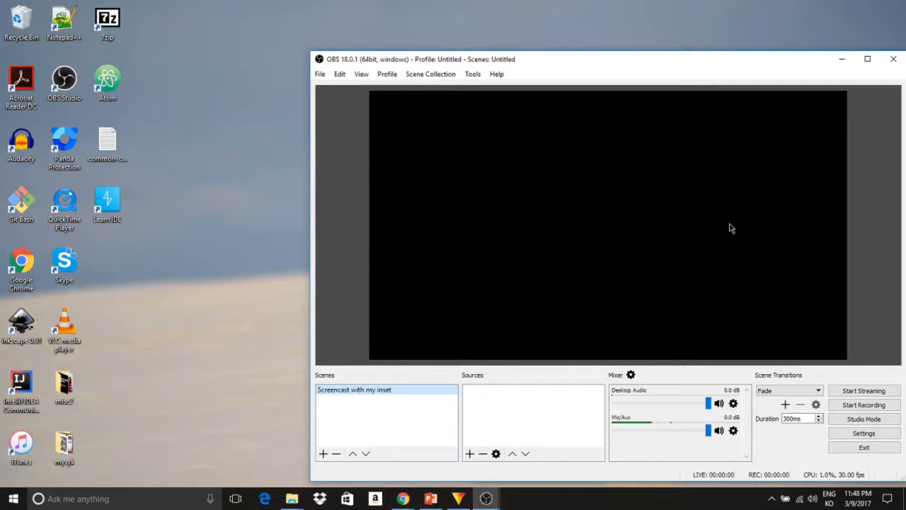
- Add a new Display Capture source for Display 0 to the scene, with cursor capture enabled
{"action": "right_click", "coordinate": [512, 411]}
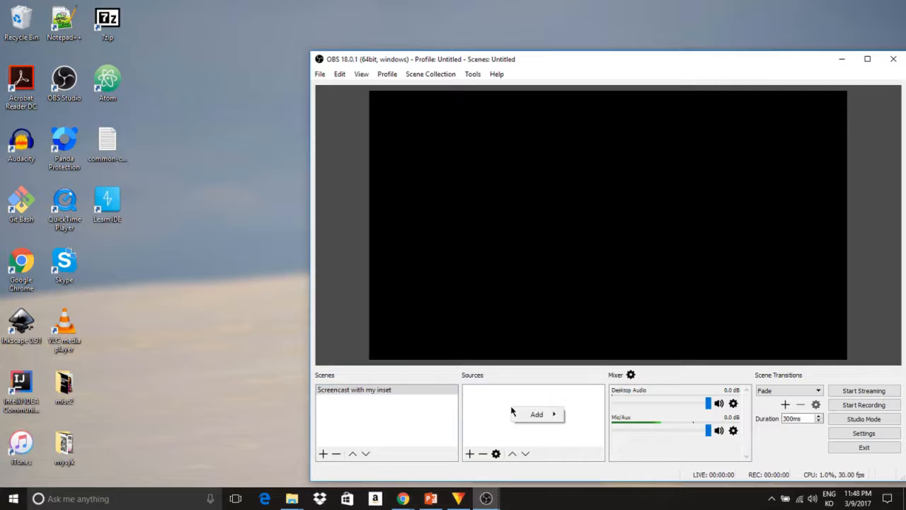
{"action": "mouse_move", "coordinate": [543, 414]}
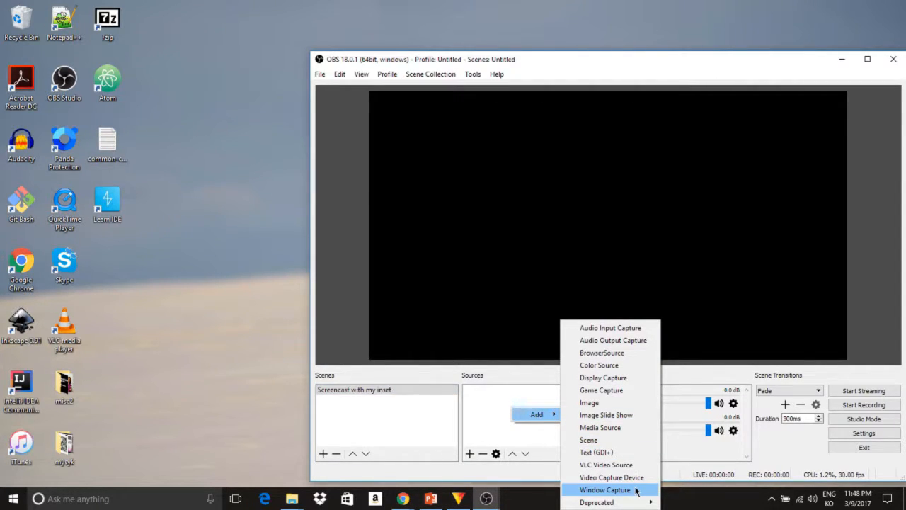
{"action": "left_click", "coordinate": [631, 379]}
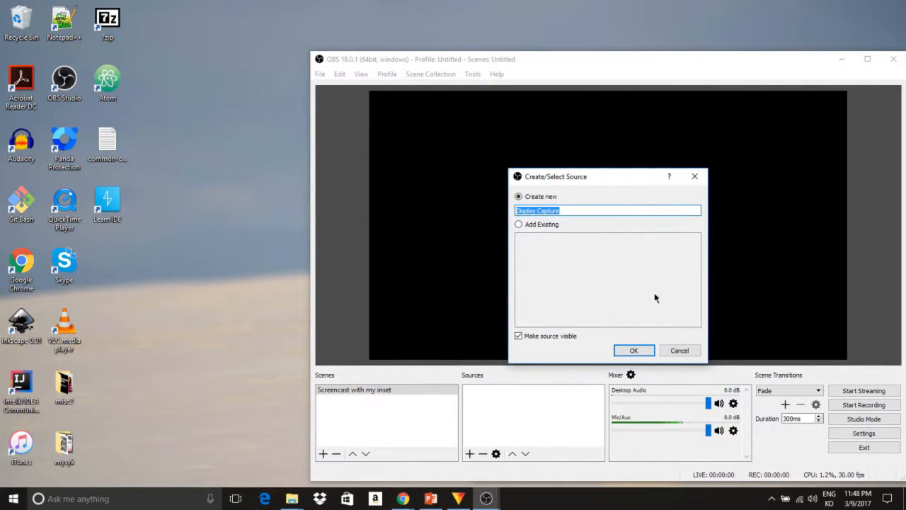
{"action": "left_click", "coordinate": [634, 352]}
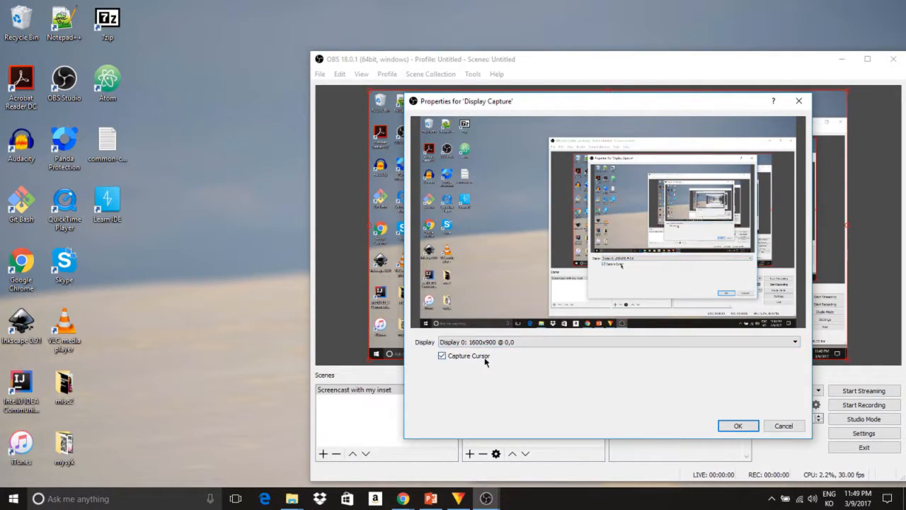
{"action": "left_click", "coordinate": [471, 343]}
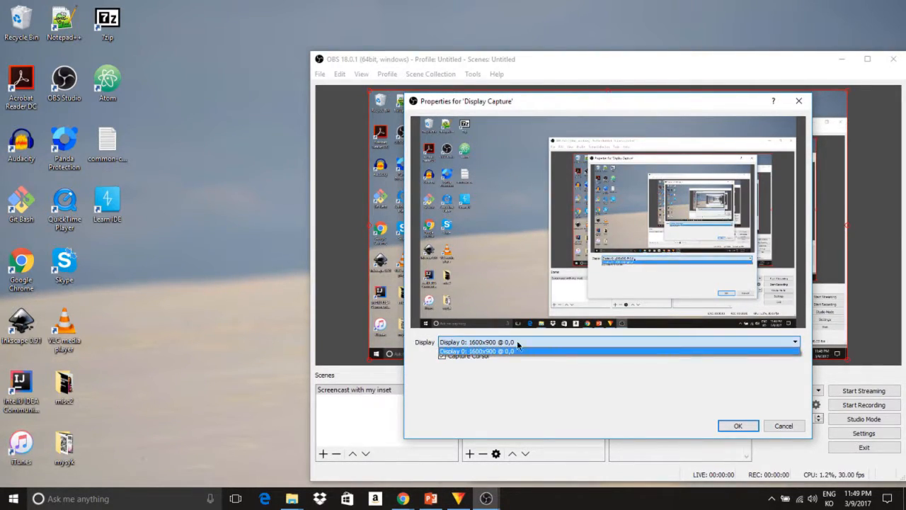
{"action": "left_click", "coordinate": [577, 349]}
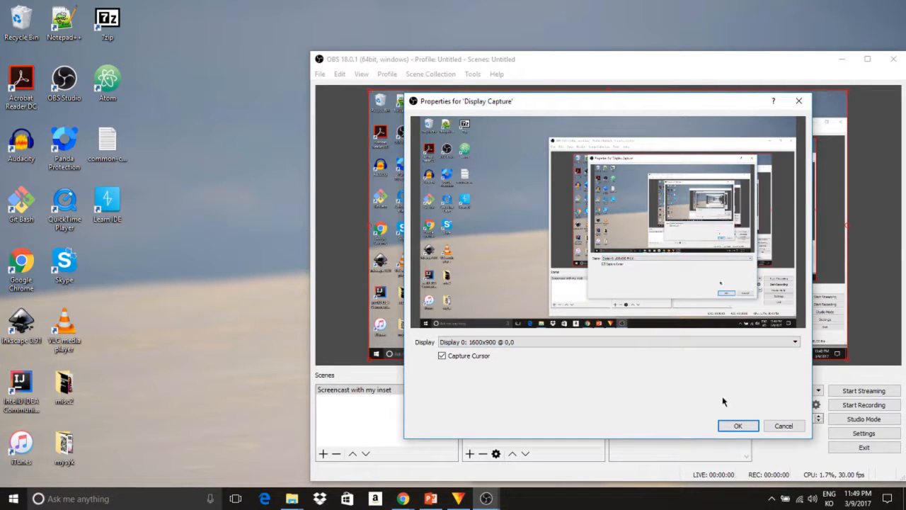
{"action": "left_click", "coordinate": [748, 428]}
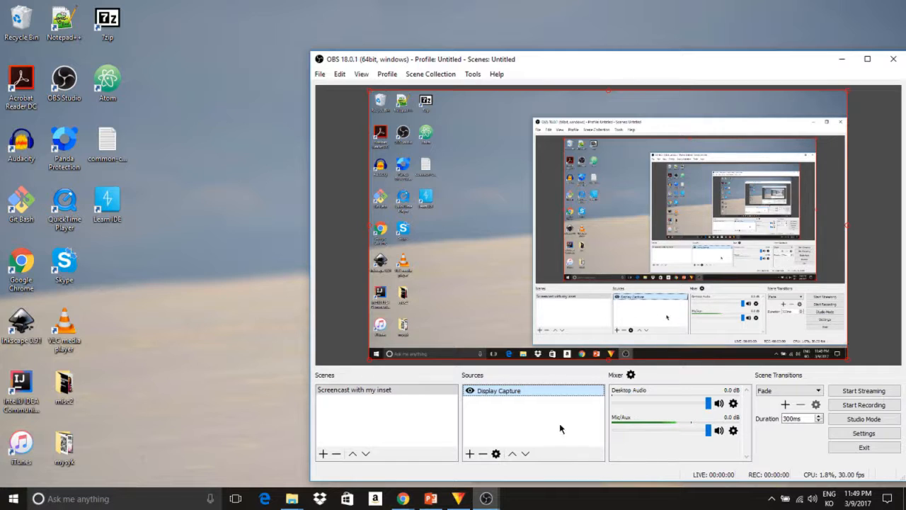
- Add a new Video Capture Device source to the scene, using the HP Webcam with its default settings
{"action": "right_click", "coordinate": [526, 419]}
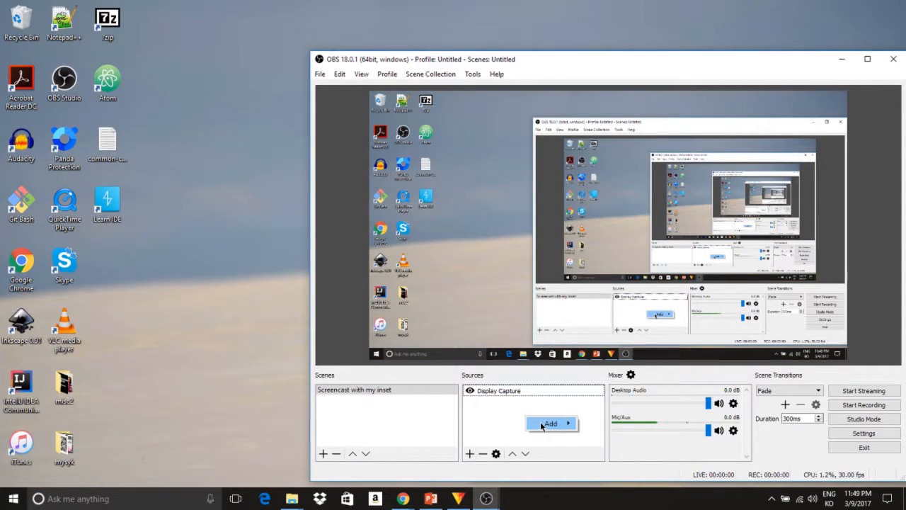
{"action": "mouse_move", "coordinate": [556, 424]}
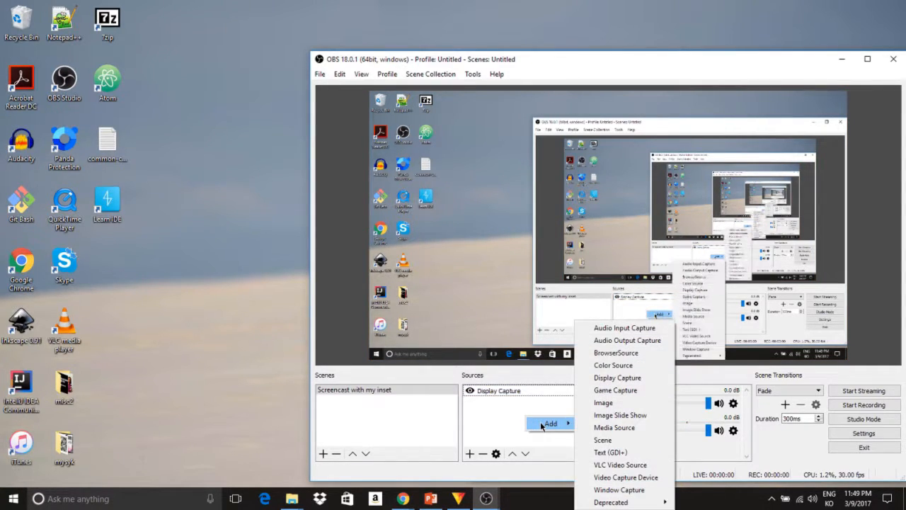
{"action": "left_click", "coordinate": [660, 479]}
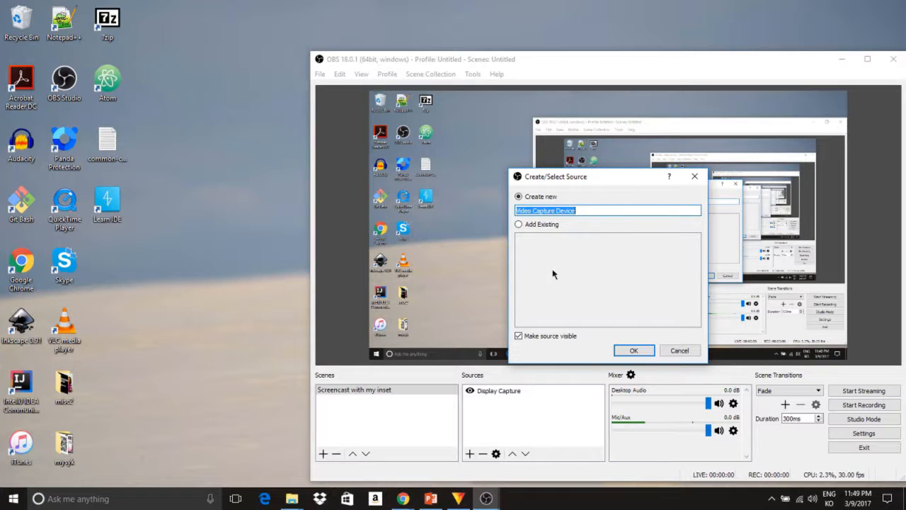
{"action": "left_click", "coordinate": [635, 351]}
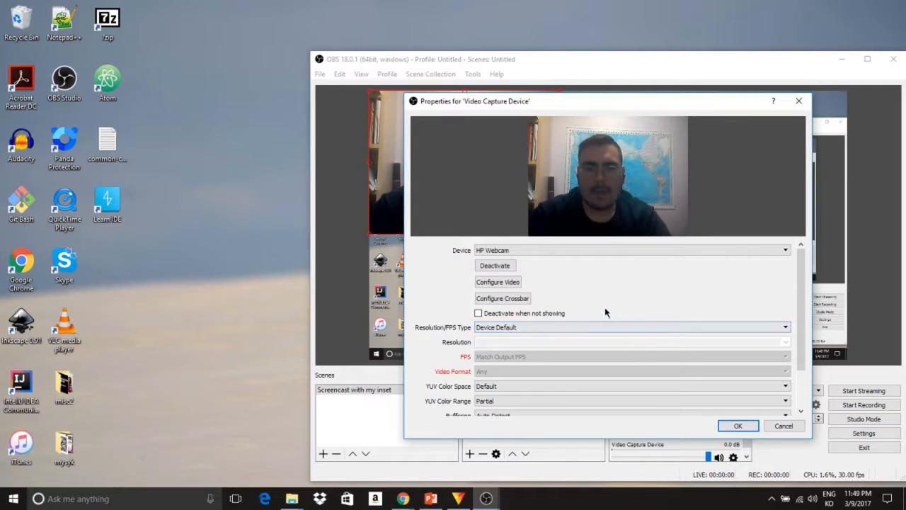
{"action": "left_click", "coordinate": [735, 425]}
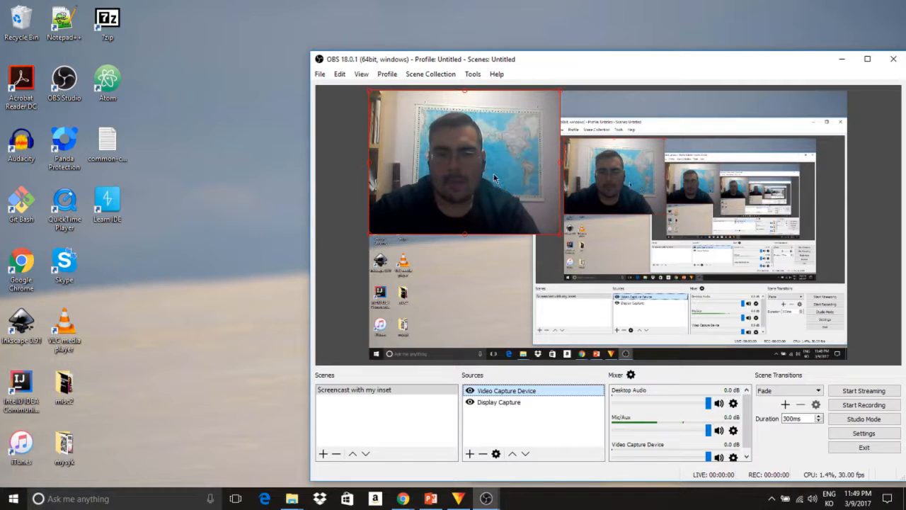
- Fit the webcam inset into the canvas's lower-right corner at about half its size, and toggle its visibility off and on
{"action": "left_click_drag", "start_coordinate": [439, 161], "coordinate": [720, 276]}
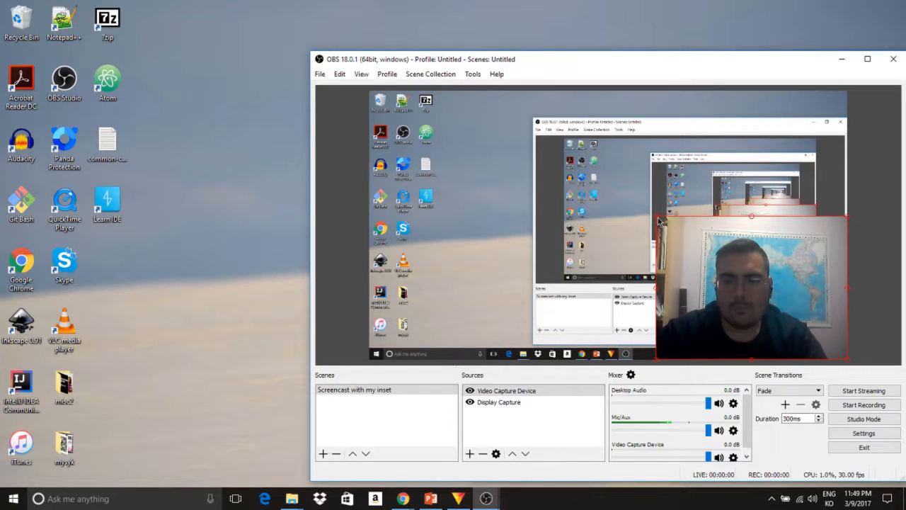
{"action": "left_click_drag", "start_coordinate": [658, 220], "coordinate": [748, 288]}
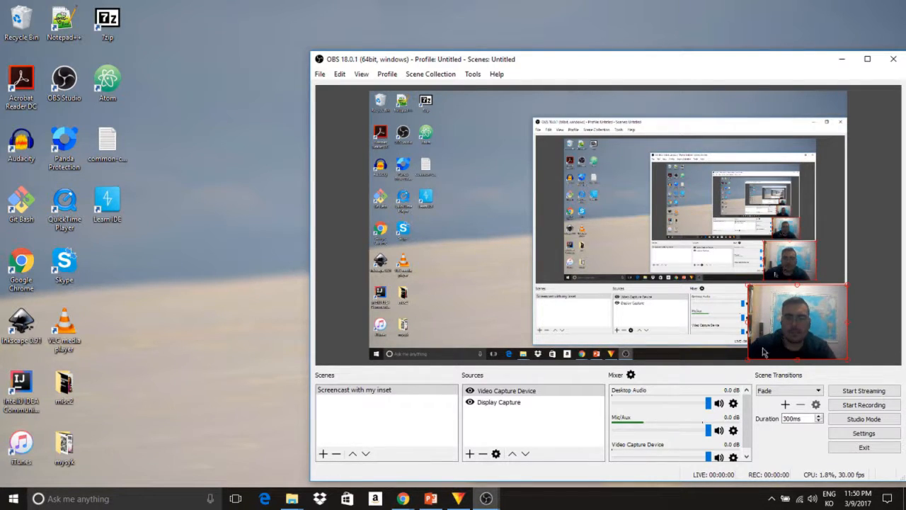
{"action": "left_click", "coordinate": [470, 393]}
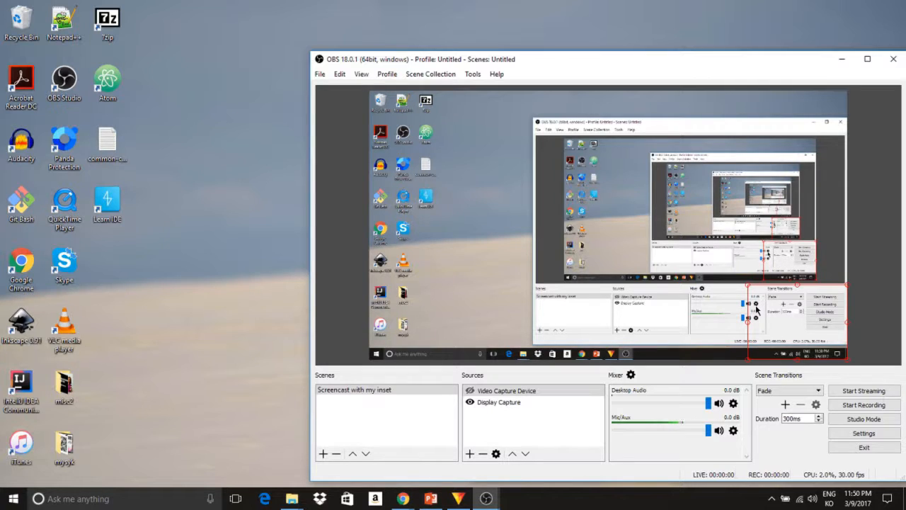
{"action": "left_click", "coordinate": [470, 392]}
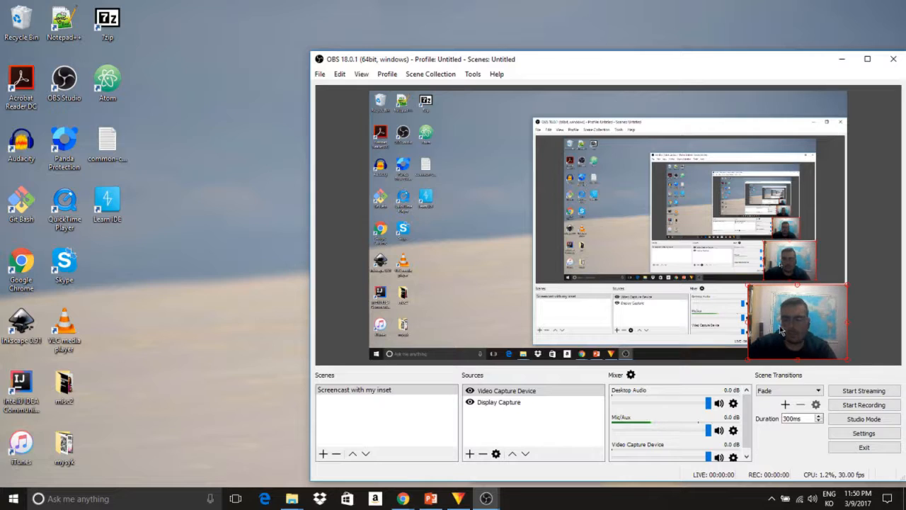
- Open the program settings and look through the available interface languages, keeping English
{"action": "left_click", "coordinate": [883, 437]}
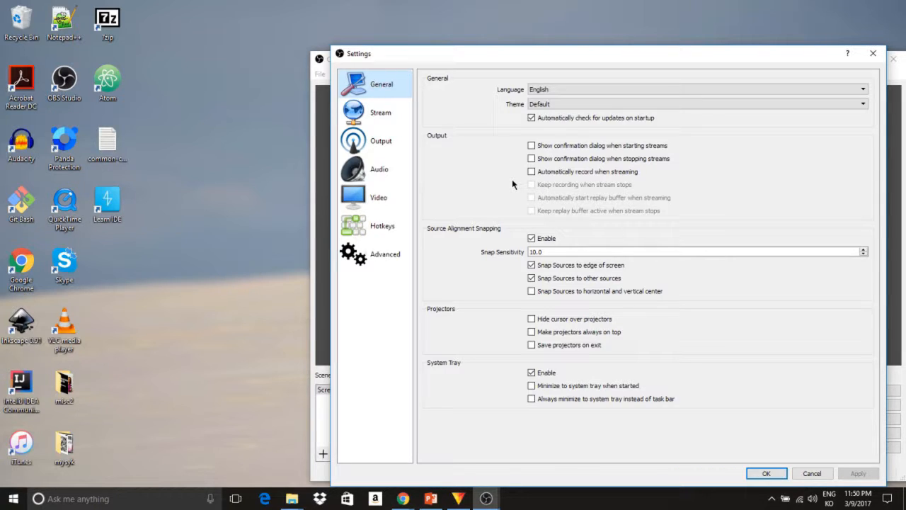
{"action": "left_click", "coordinate": [598, 90]}
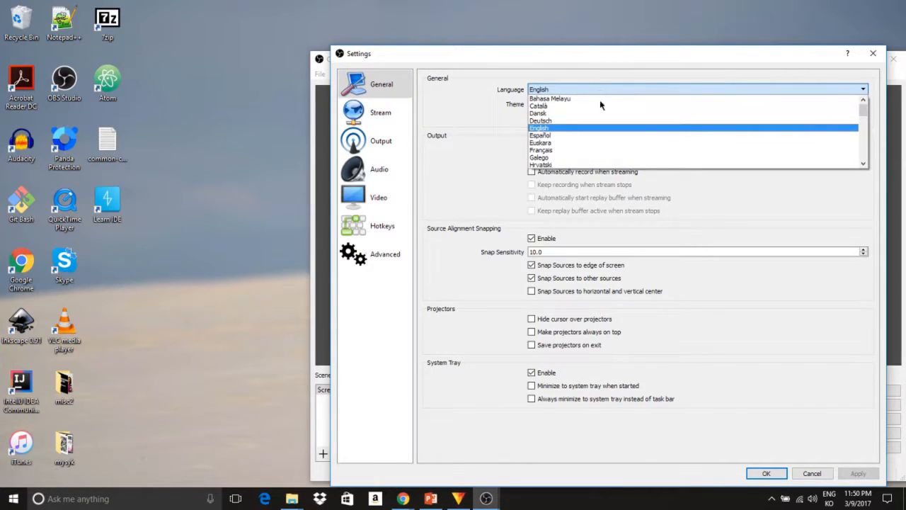
{"action": "scroll", "coordinate": [597, 137], "scroll_direction": "down", "scroll_amount": 8}
{"action": "scroll", "coordinate": [598, 143], "scroll_direction": "up", "scroll_amount": 7}
{"action": "scroll", "coordinate": [599, 142], "scroll_direction": "up", "scroll_amount": 2}
{"action": "left_click", "coordinate": [475, 96]}
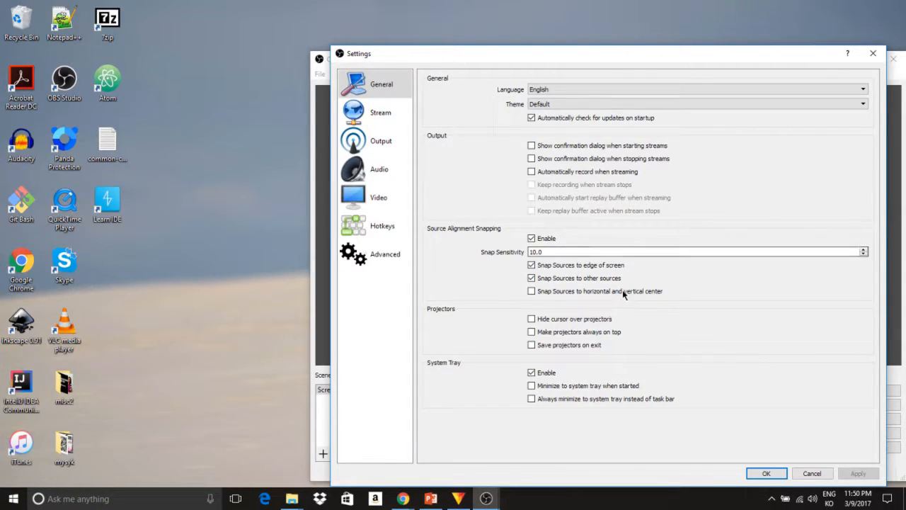
- Examine the audio bitrate choices in the output settings, leaving 160 selected
{"action": "left_click", "coordinate": [375, 143]}
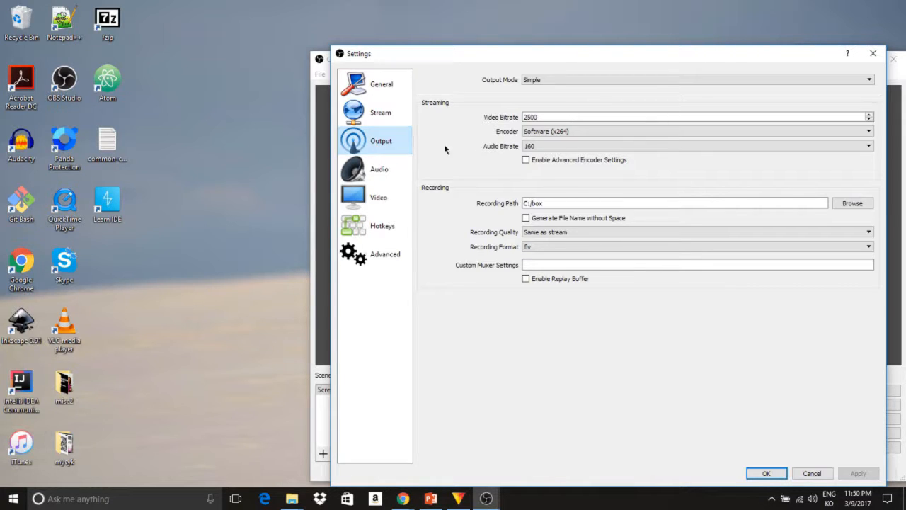
{"action": "left_click", "coordinate": [539, 147]}
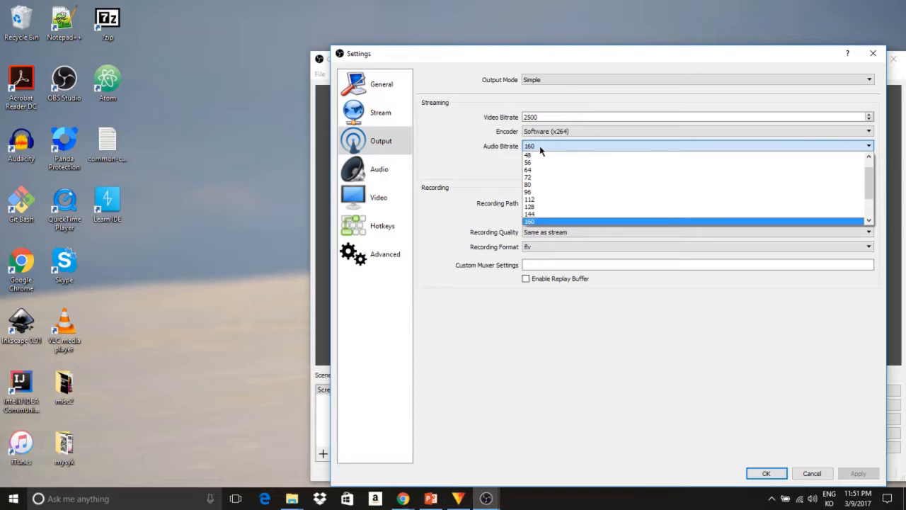
{"action": "left_click", "coordinate": [540, 149]}
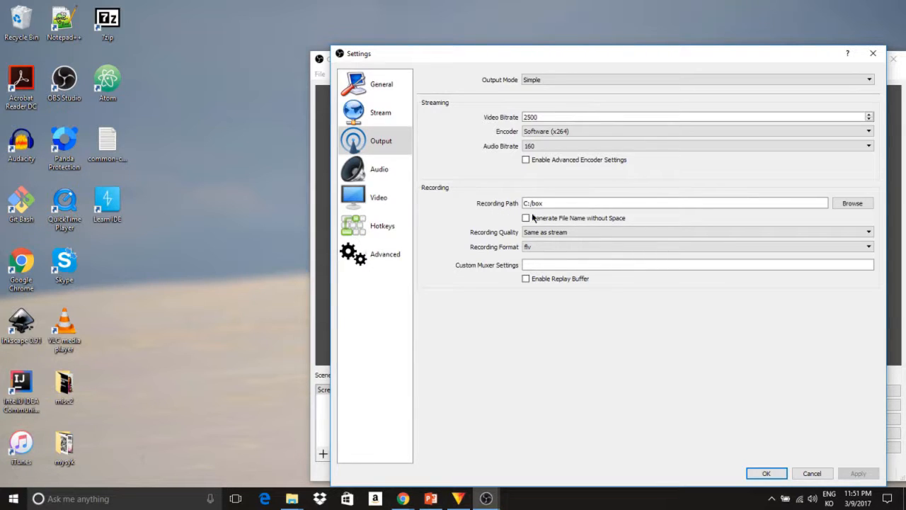
- Set the recording path to the Videos\bus-100\software folder inside the user's profile directory
{"action": "left_click", "coordinate": [854, 204]}
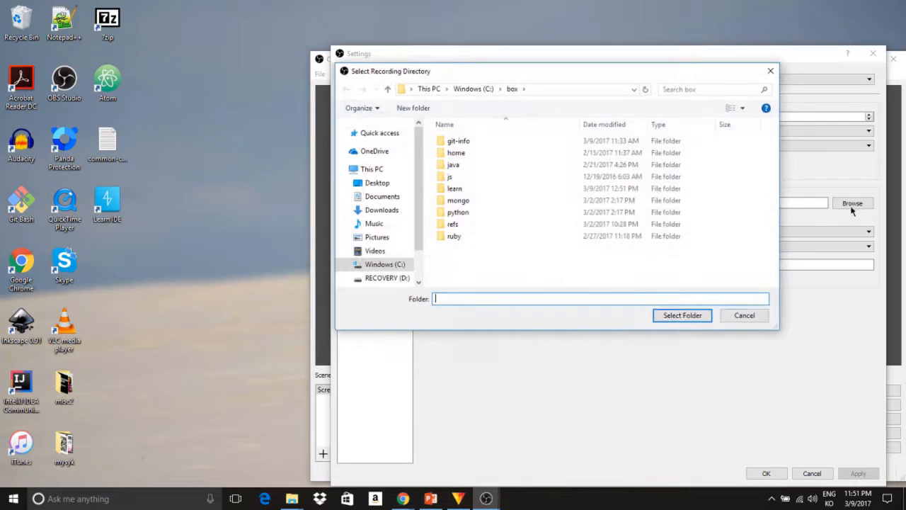
{"action": "left_click", "coordinate": [549, 94]}
{"action": "type", "text": "C:\\Users\\ansebbian0\\Videos\\bus-100\\software"}
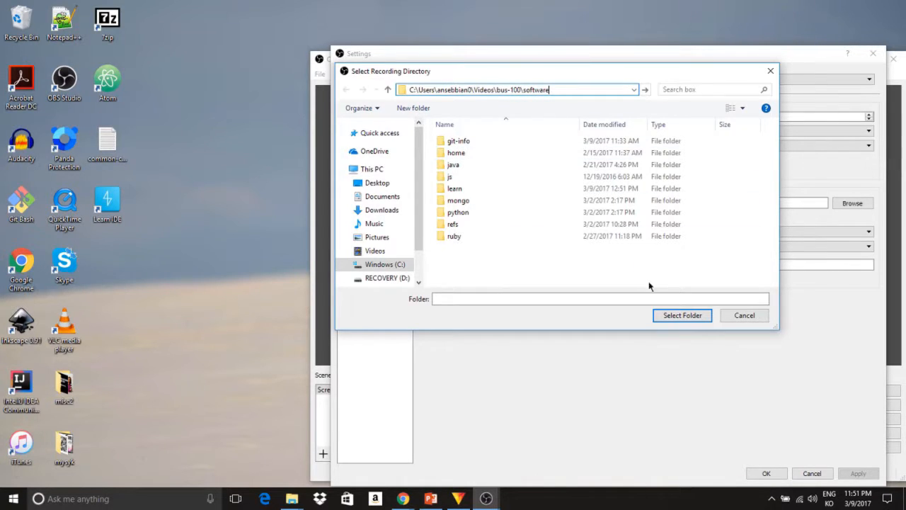
{"action": "key", "text": "Return"}
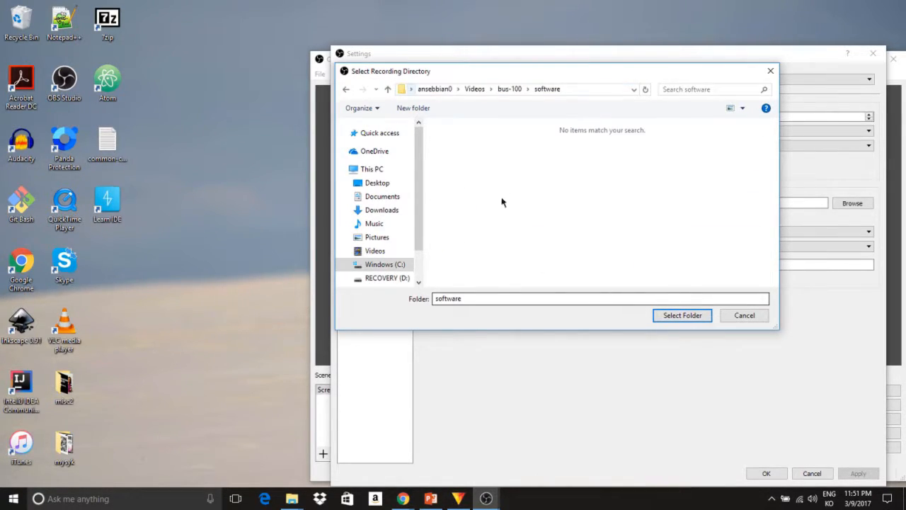
{"action": "left_click", "coordinate": [682, 316]}
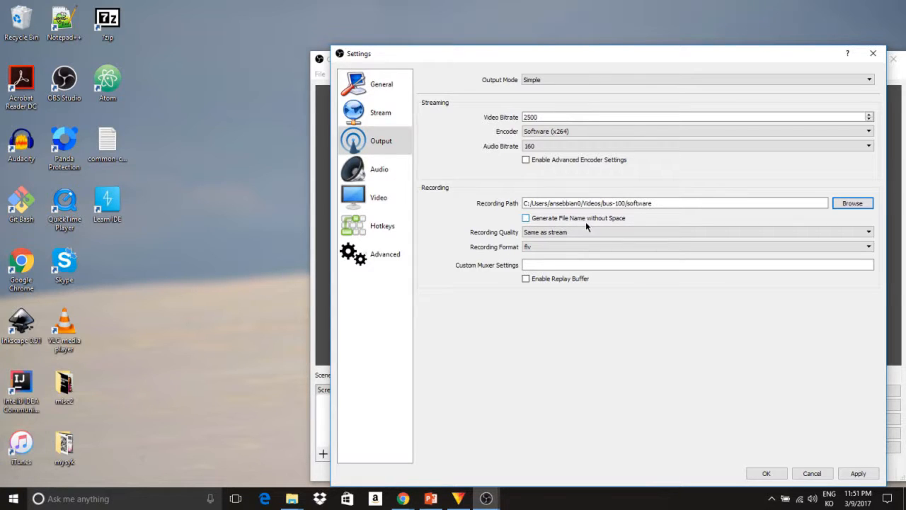
- Enable generating file names without spaces and set the recording format to mp4
{"action": "left_click", "coordinate": [526, 218]}
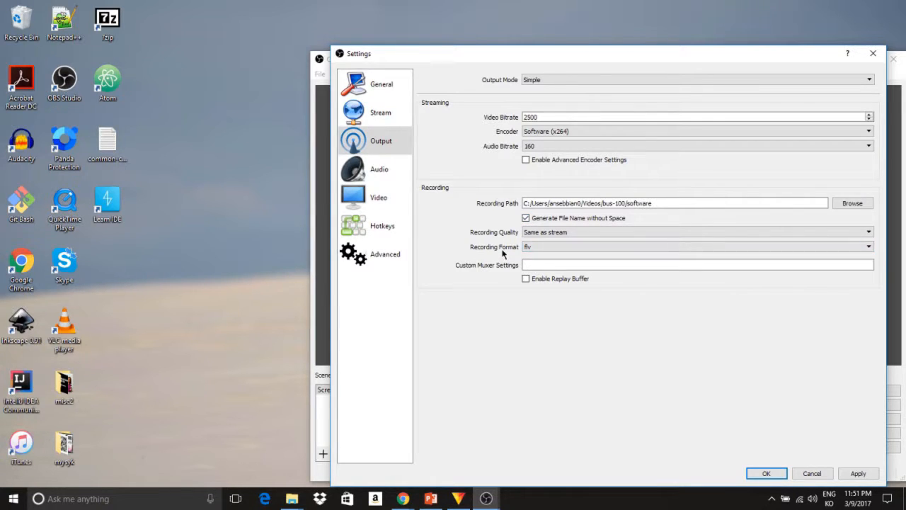
{"action": "left_click", "coordinate": [550, 248]}
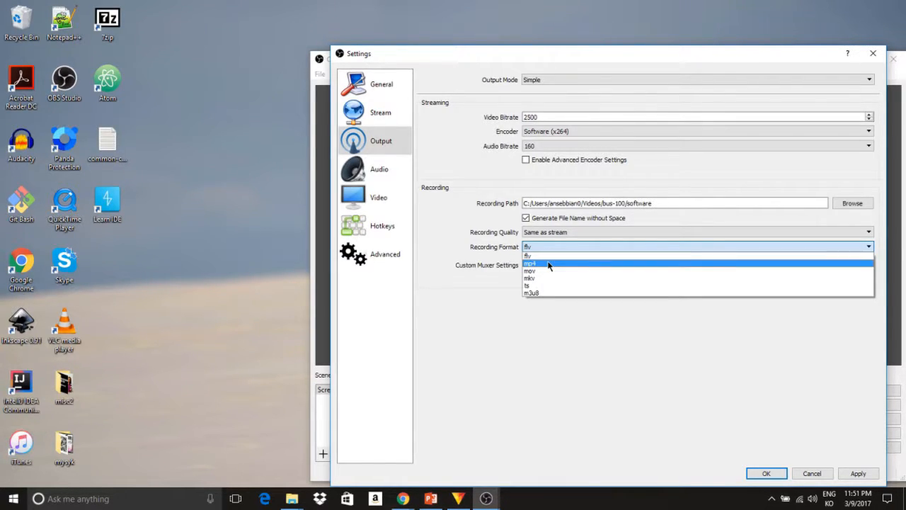
{"action": "left_click", "coordinate": [550, 264]}
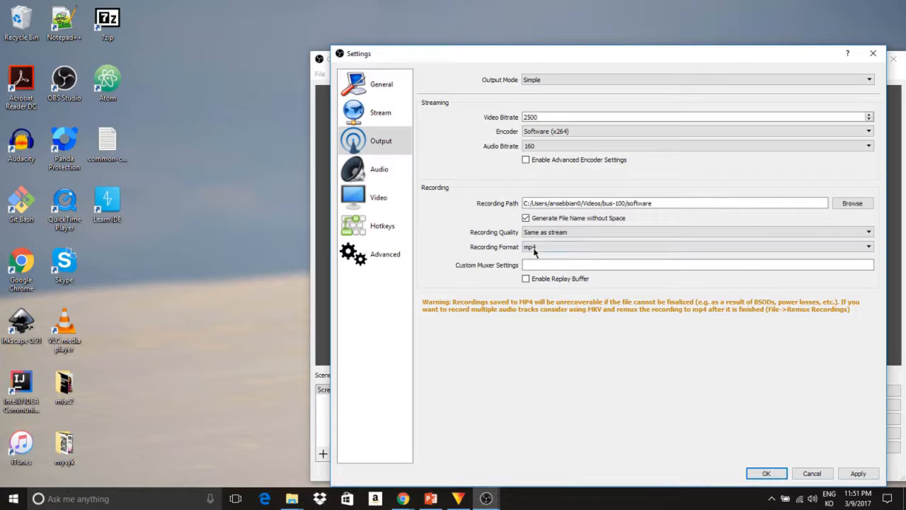
- Set the audio sample rate to 48khz
{"action": "left_click", "coordinate": [373, 172]}
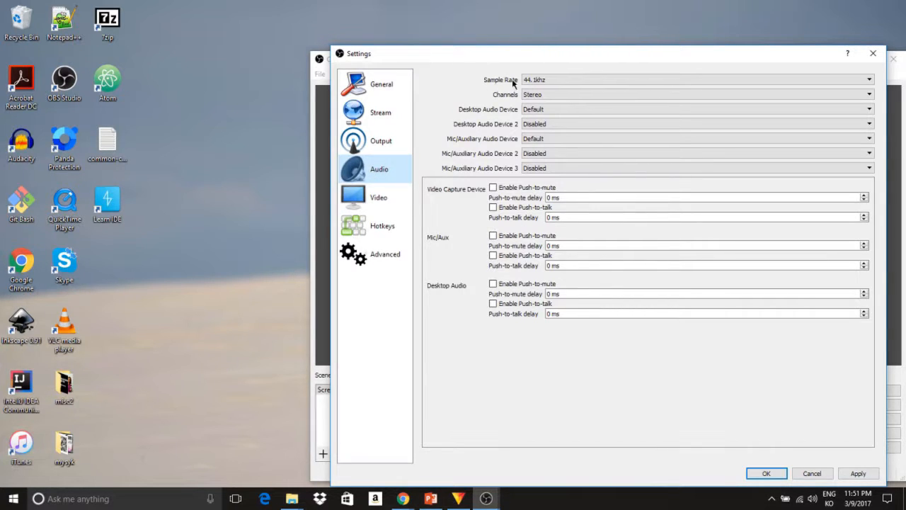
{"action": "left_click", "coordinate": [558, 81]}
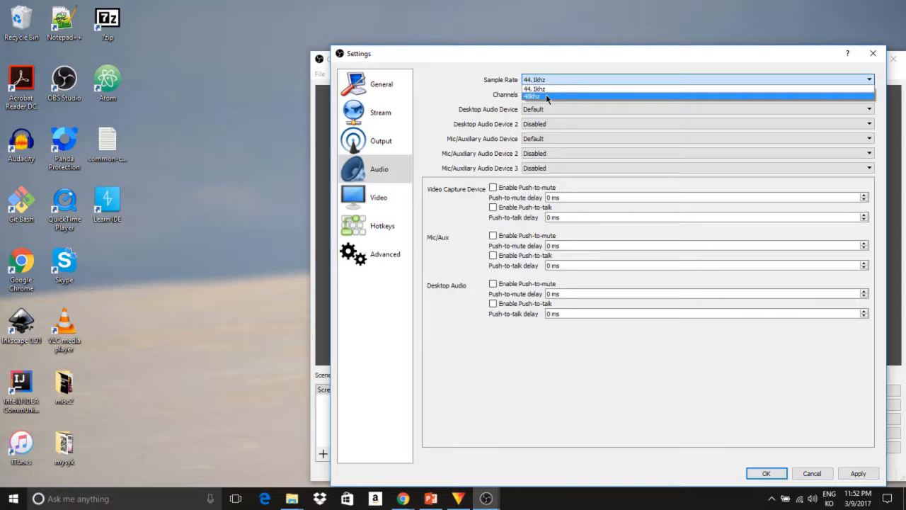
{"action": "left_click", "coordinate": [546, 95]}
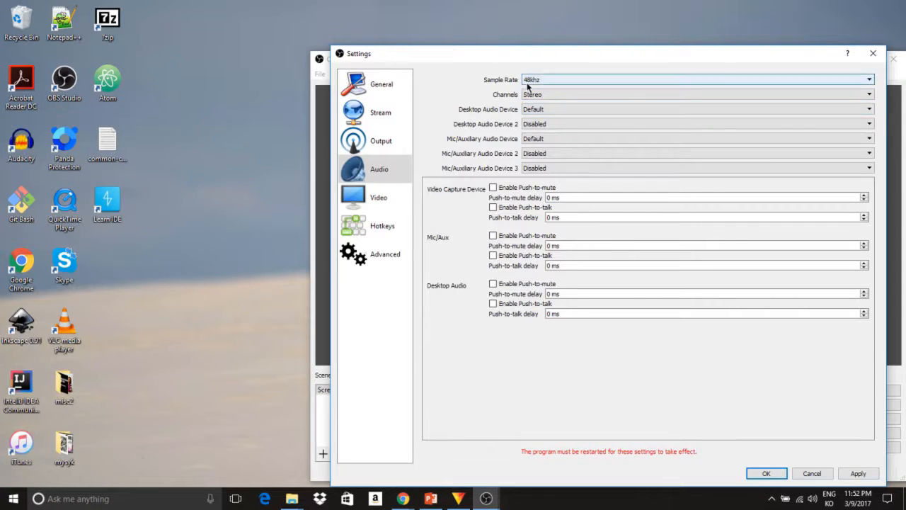
- Set the video output (scaled) resolution to 1280x720 and keep the common FPS value at 30
{"action": "left_click", "coordinate": [377, 202]}
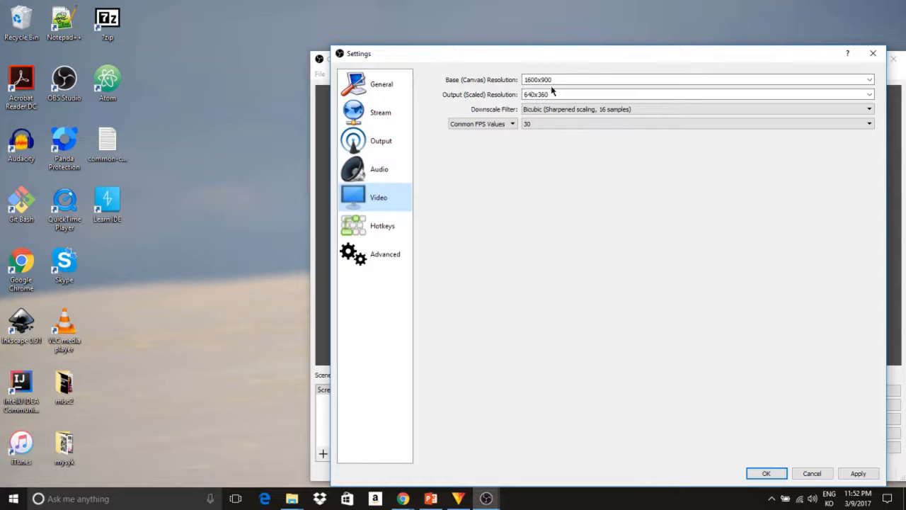
{"action": "left_click_drag", "start_coordinate": [597, 61], "coordinate": [535, 56]}
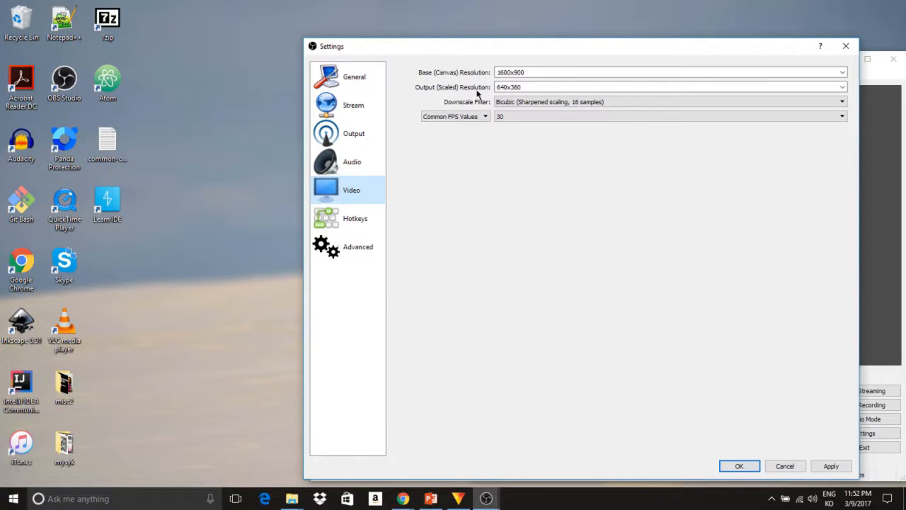
{"action": "left_click", "coordinate": [842, 86]}
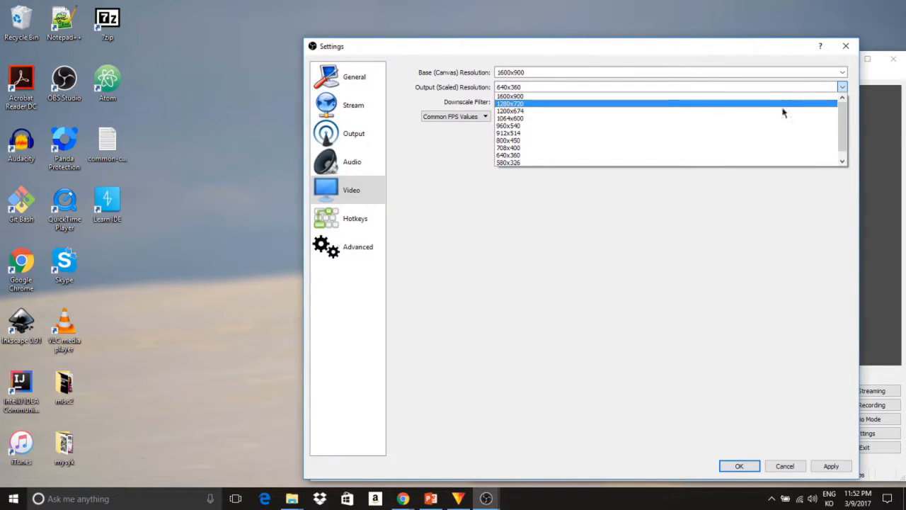
{"action": "left_click", "coordinate": [549, 106]}
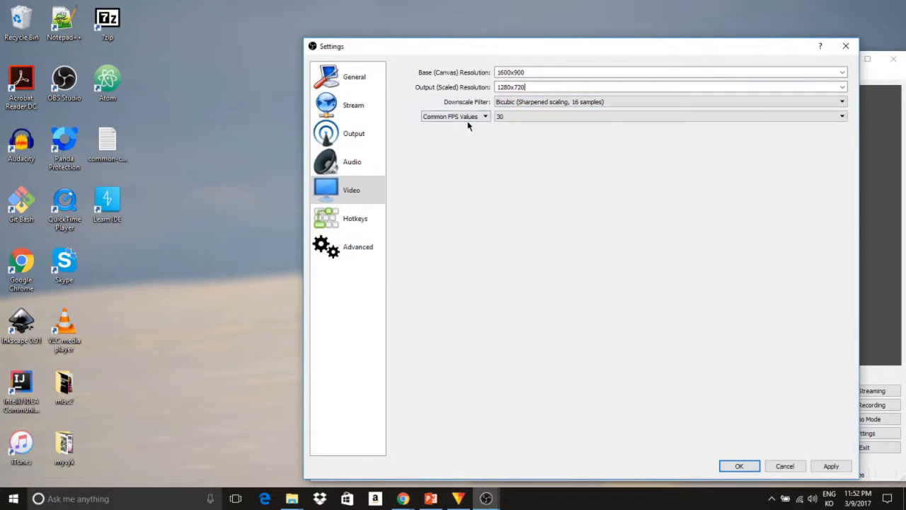
{"action": "left_click", "coordinate": [524, 121]}
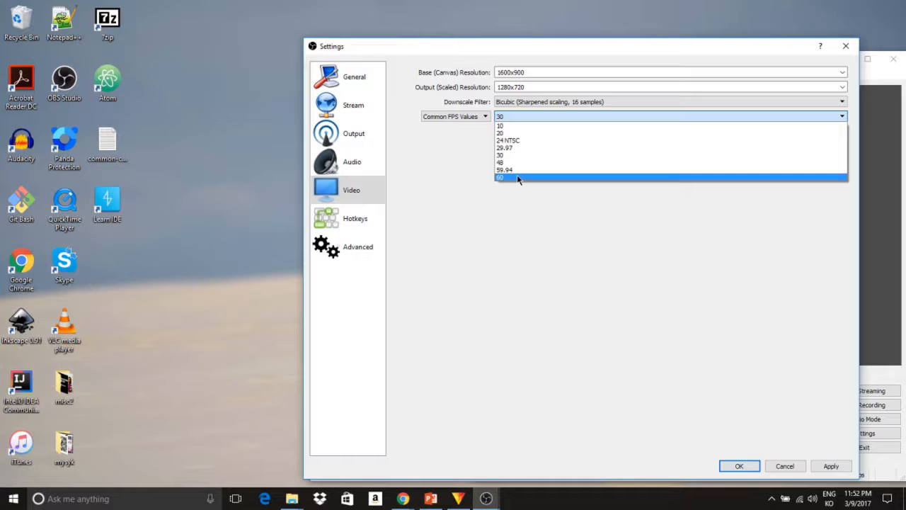
{"action": "left_click", "coordinate": [516, 119]}
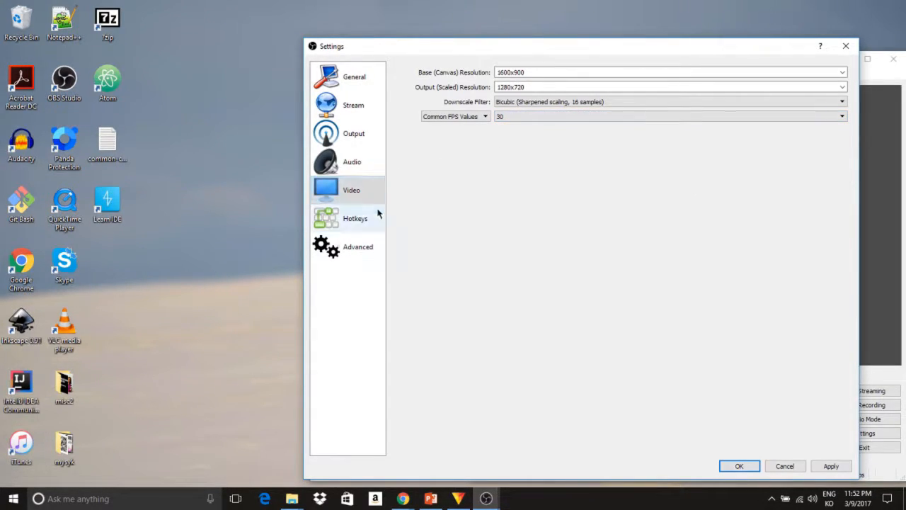
- Assign Ctrl + Shift + A as the hotkey for both Start Recording and Stop Recording, and save the settings
{"action": "left_click", "coordinate": [355, 220]}
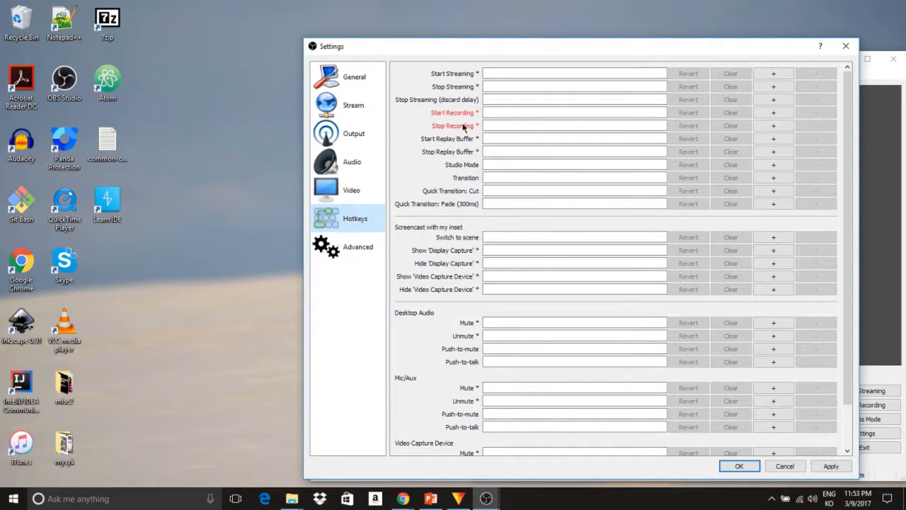
{"action": "left_click", "coordinate": [502, 111]}
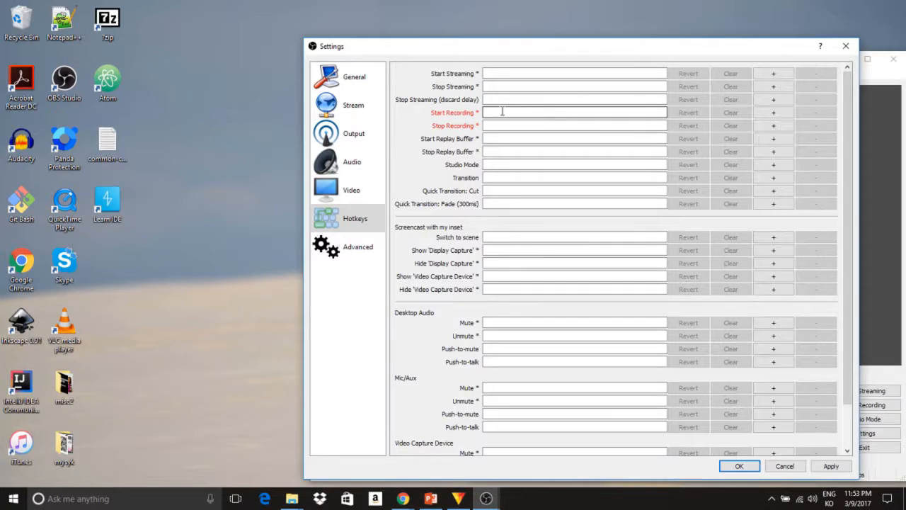
{"action": "key", "text": "ctrl+shift+a"}
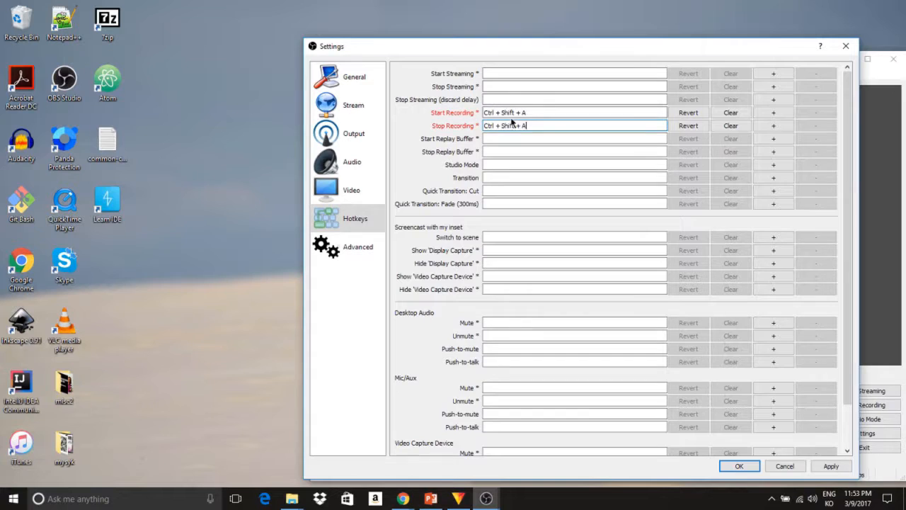
{"action": "left_click", "coordinate": [741, 467]}
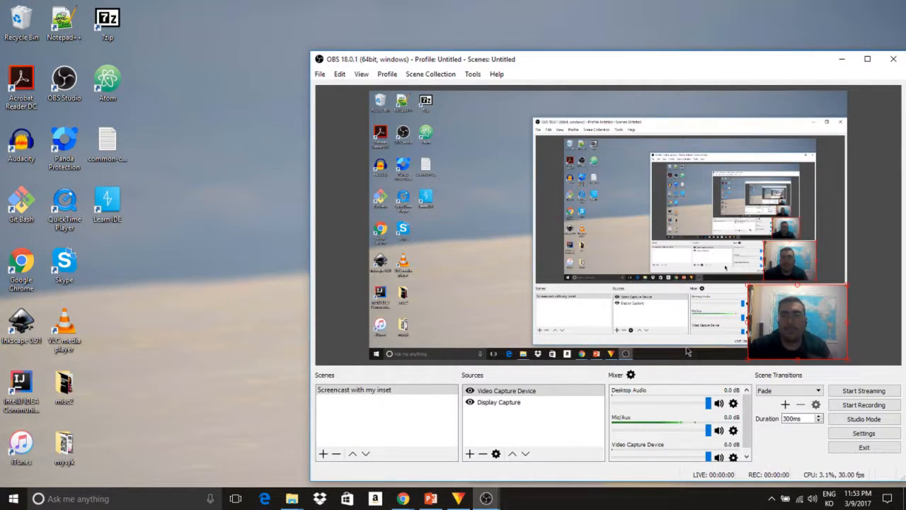
- Record a short test clip of the desktop with the OBS window minimized, then restore the window and stop recording
{"action": "left_click", "coordinate": [860, 406]}
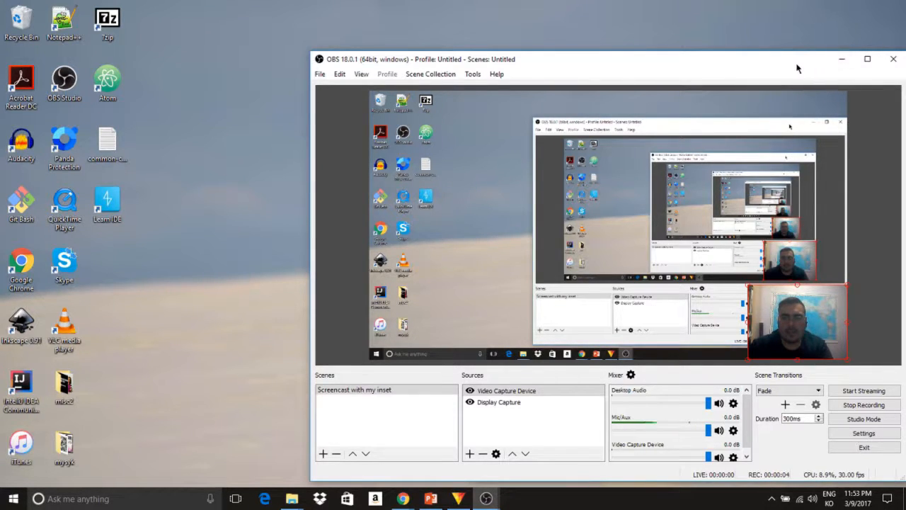
{"action": "left_click", "coordinate": [841, 61]}
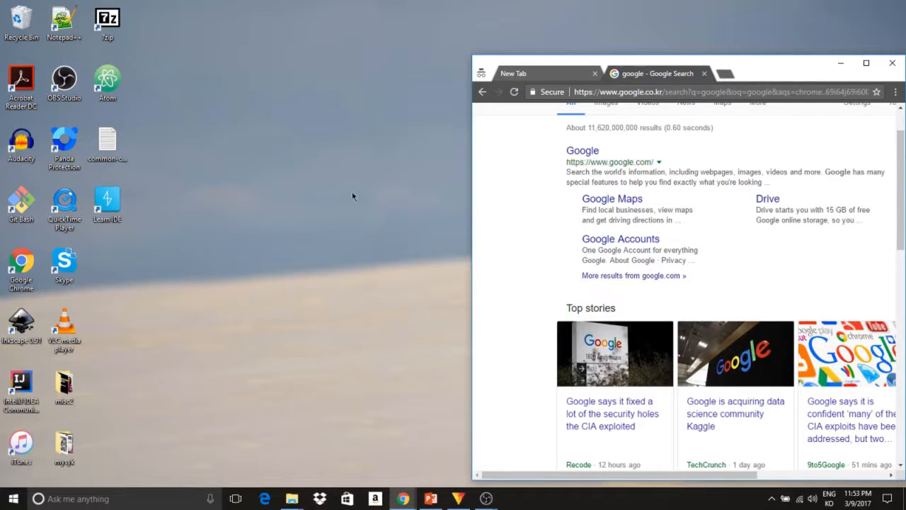
{"action": "mouse_move", "coordinate": [489, 499]}
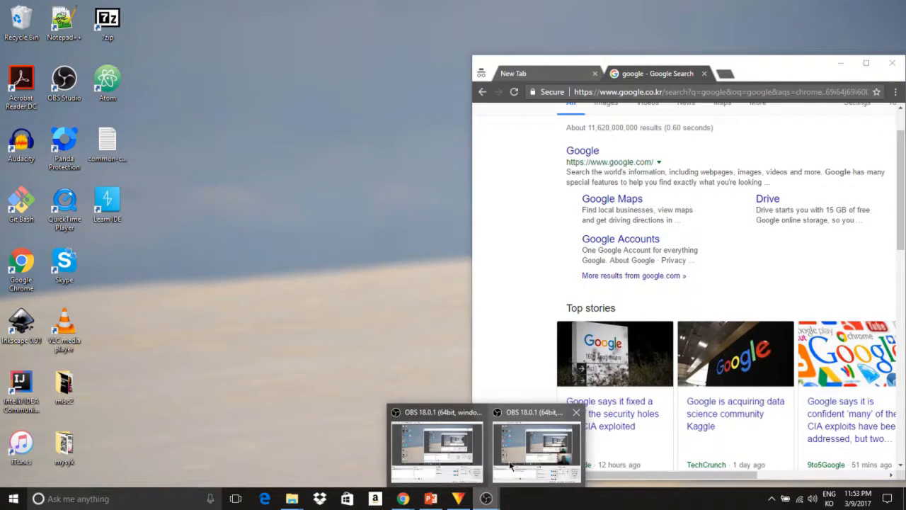
{"action": "left_click", "coordinate": [542, 446]}
{"action": "left_click", "coordinate": [861, 405]}
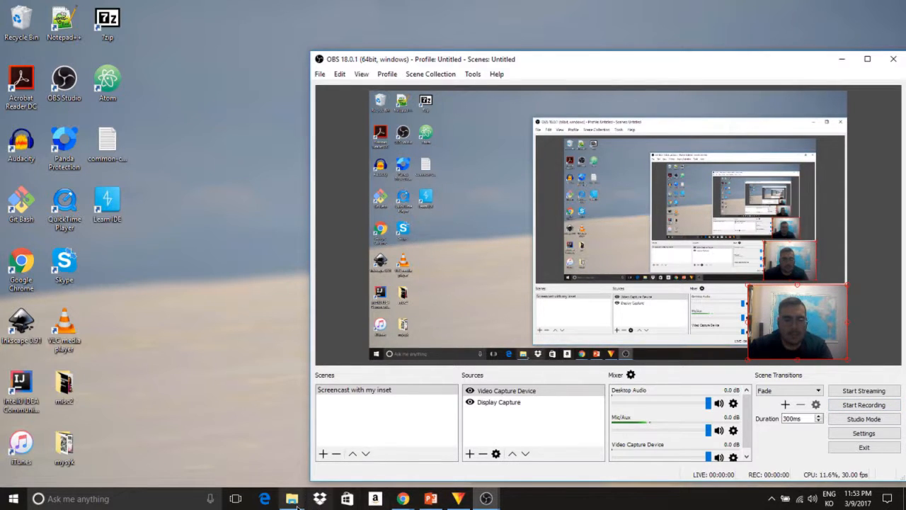
- Play back the newest recording, 2017-03-09_23-53-36.mp4, from the Videos\bus-100\software folder and close the player
{"action": "mouse_move", "coordinate": [296, 502]}
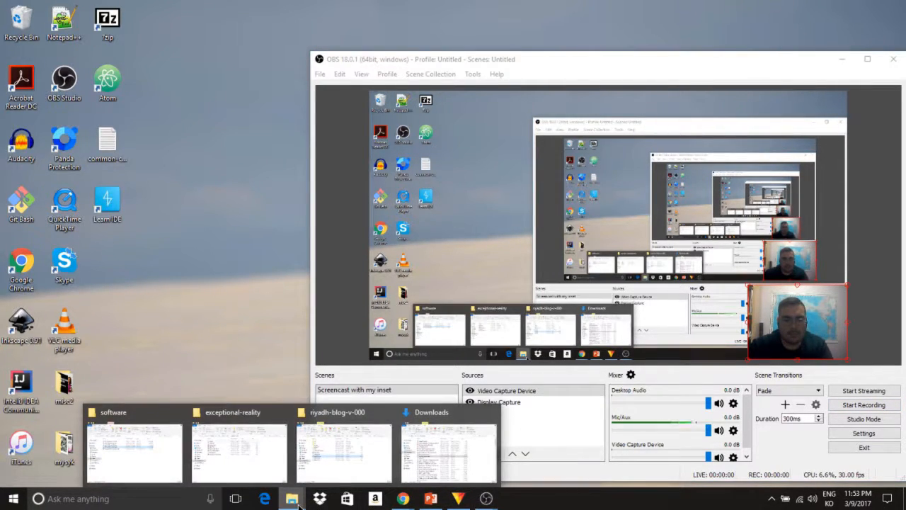
{"action": "left_click", "coordinate": [152, 418]}
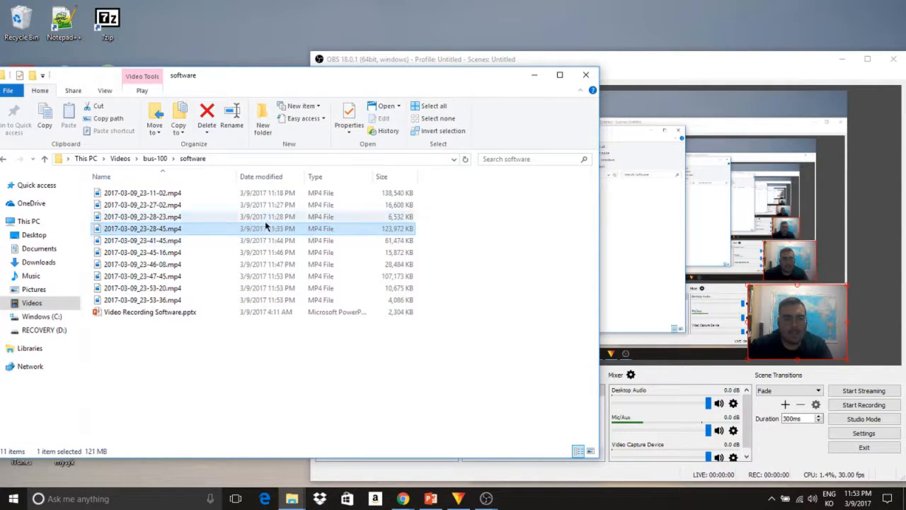
{"action": "left_click", "coordinate": [170, 303]}
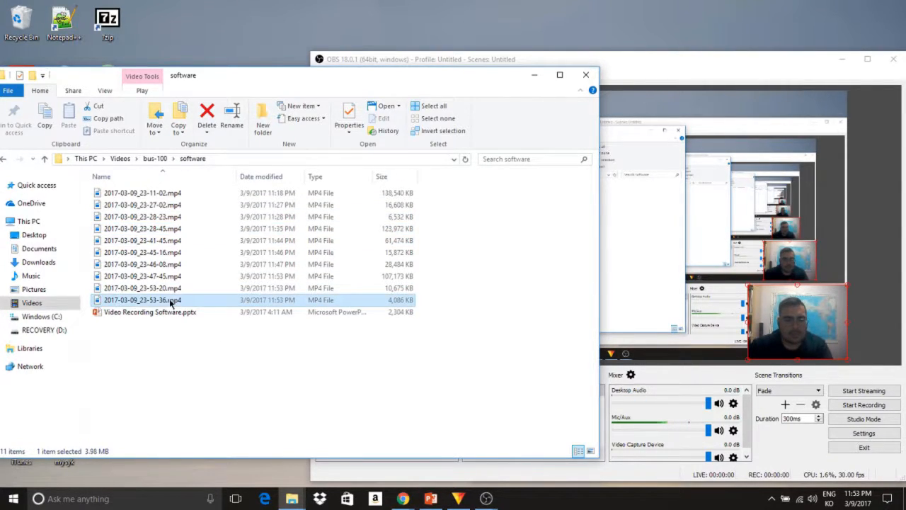
{"action": "double_click", "coordinate": [170, 300]}
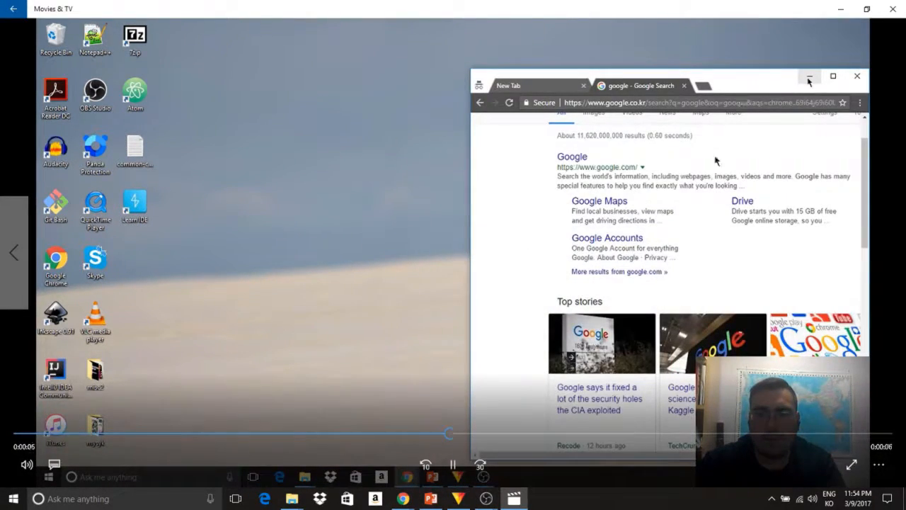
{"action": "left_click", "coordinate": [894, 12]}
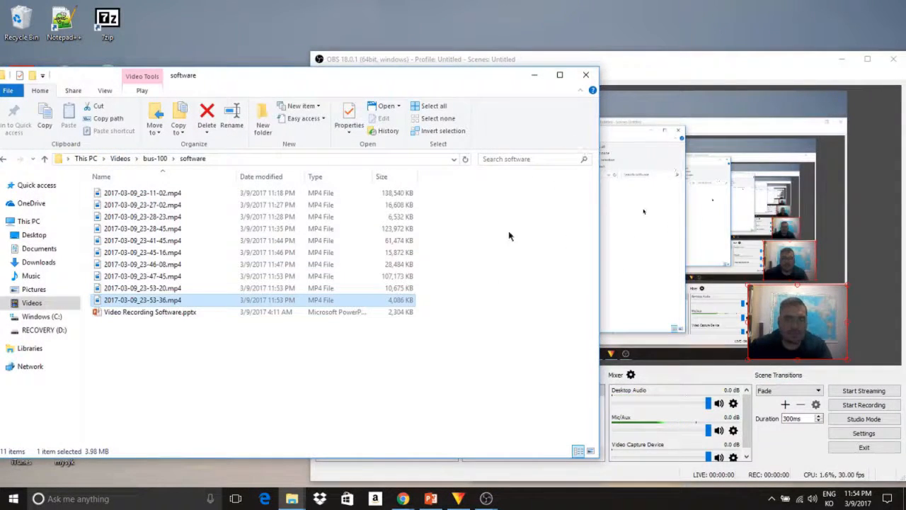